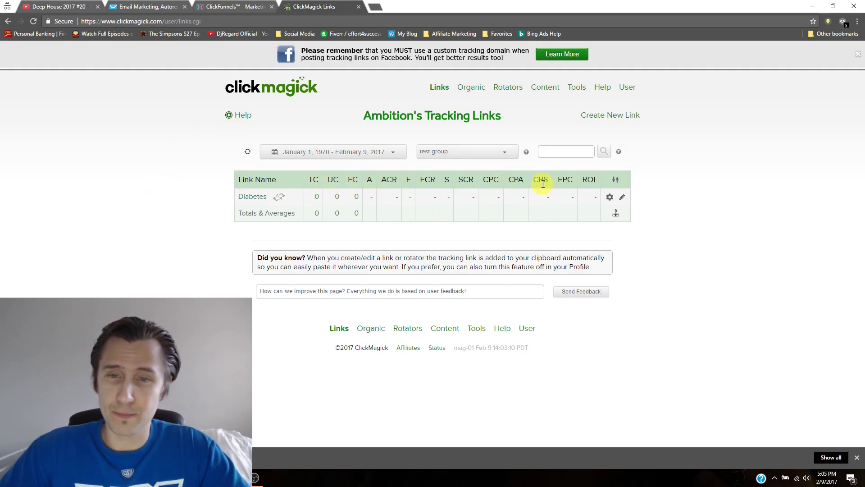
Copy the Diabetes link's Action Tracking Pixel code from Track Conversions and switch to ClickFunnels
click(609, 197)
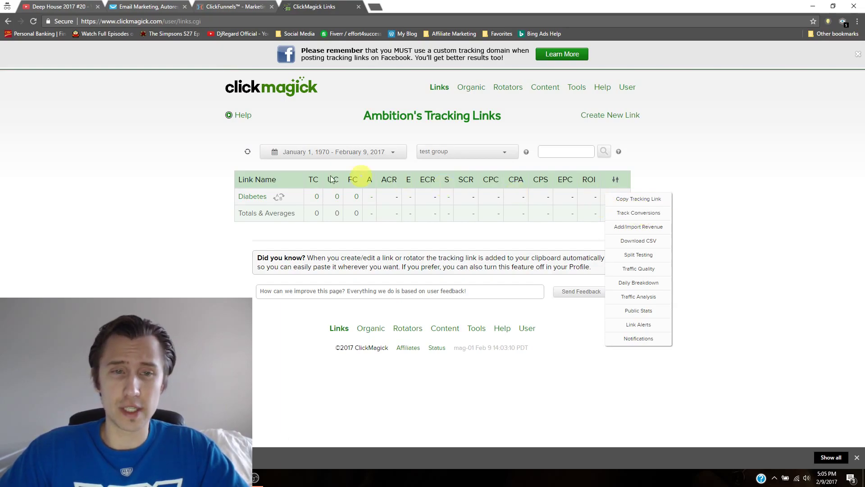
click(212, 187)
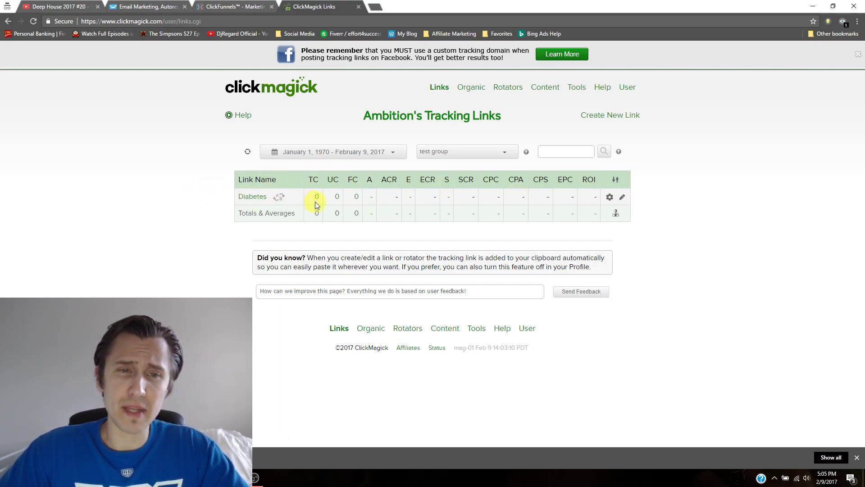
click(609, 198)
click(635, 215)
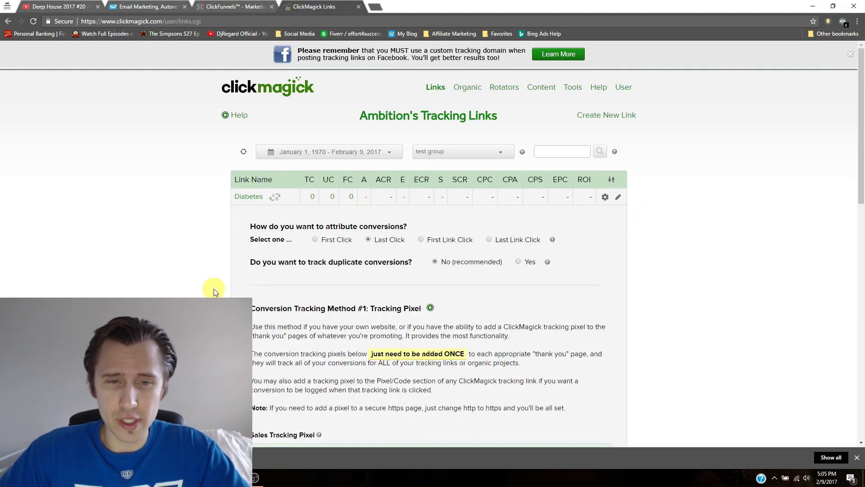
scroll(214, 288, down, 4)
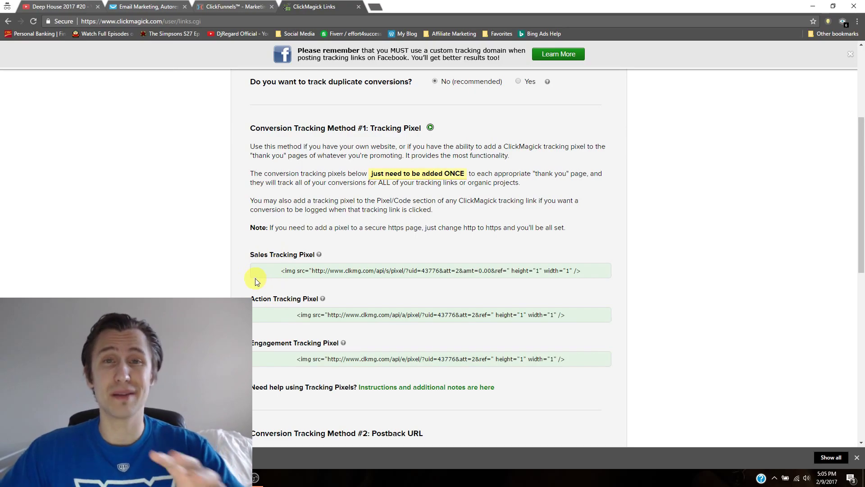
scroll(248, 276, up, 1)
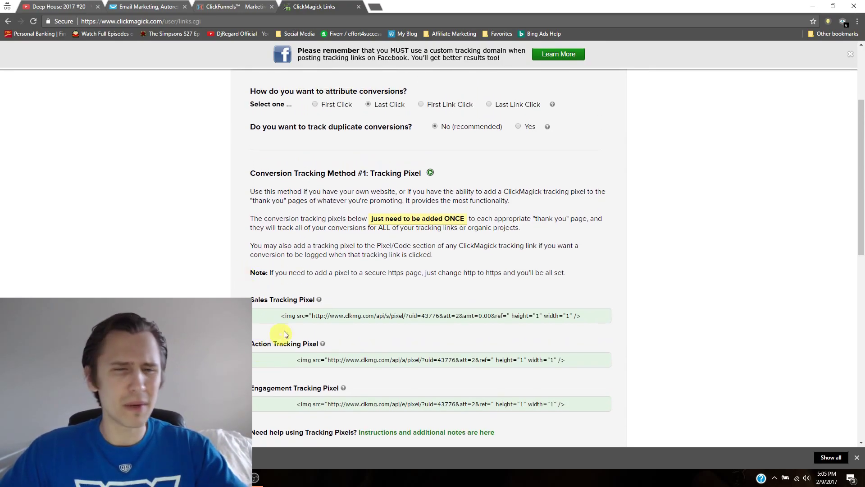
scroll(289, 341, up, 1)
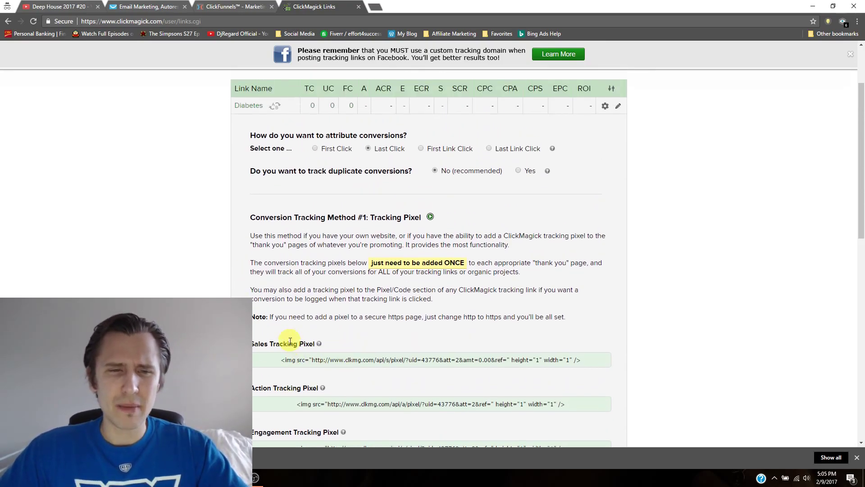
scroll(290, 341, up, 1)
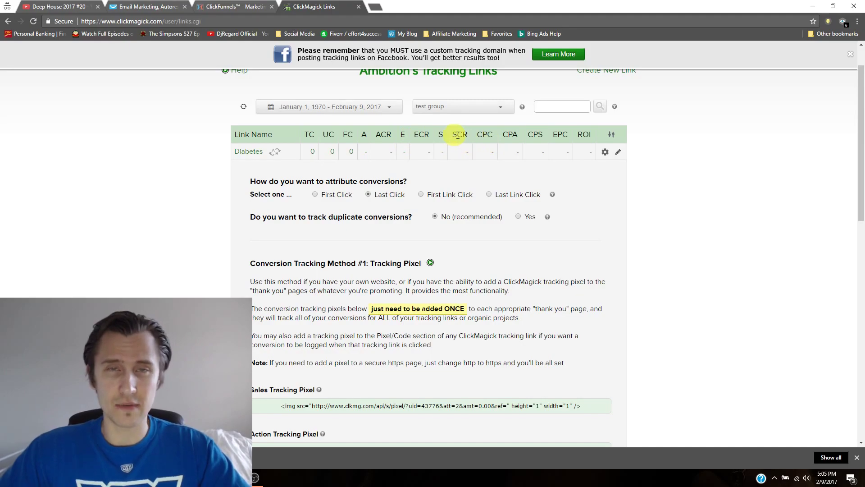
scroll(305, 330, down, 3)
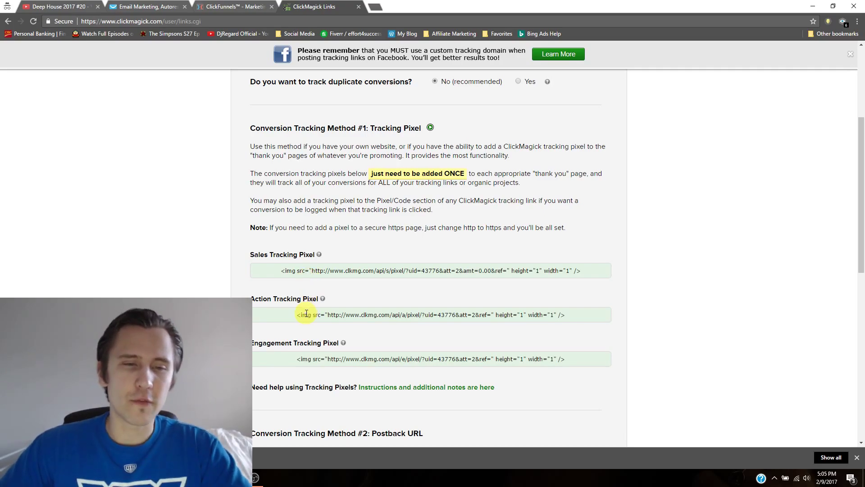
click(350, 314)
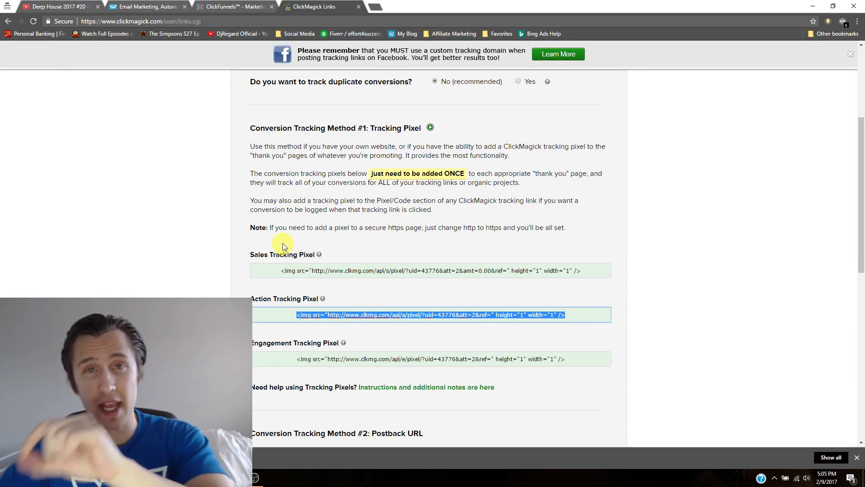
click(232, 6)
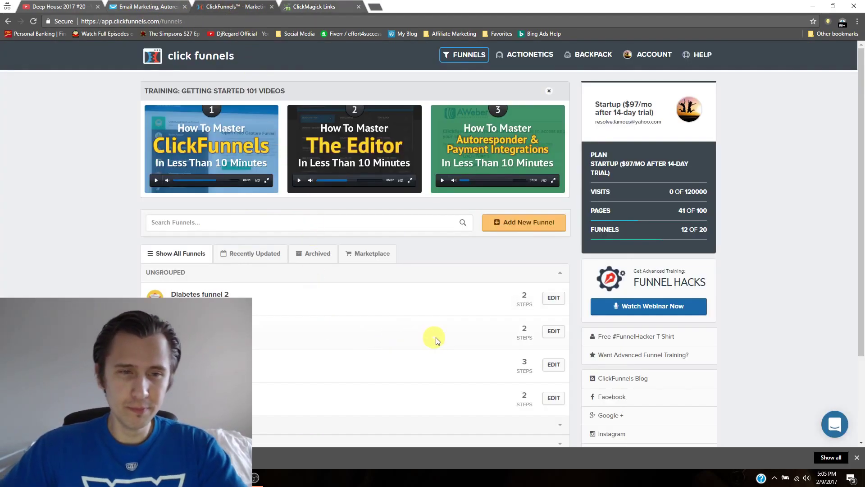
Paste the action pixel into the Diabetes Test Thank You page's Footer tracking code and save
click(552, 331)
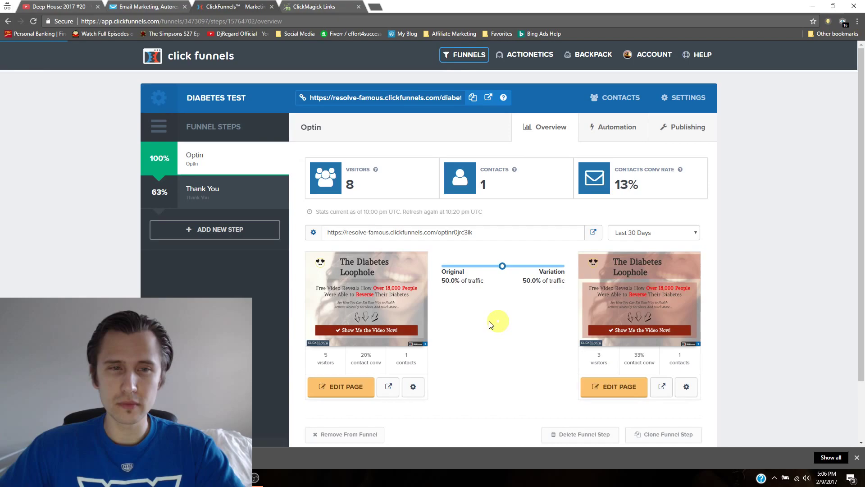
click(216, 194)
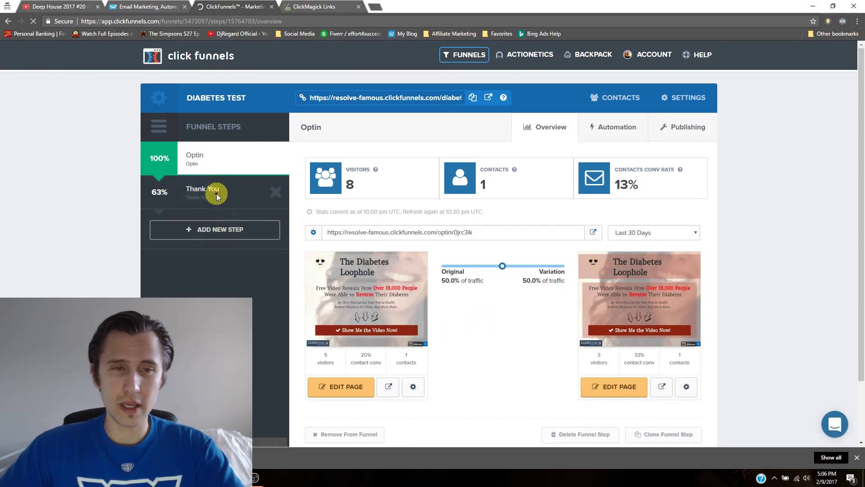
click(347, 384)
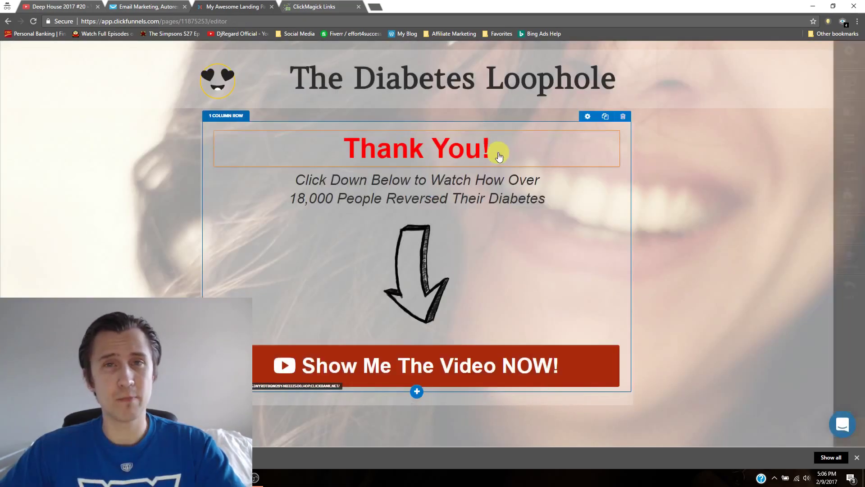
click(850, 63)
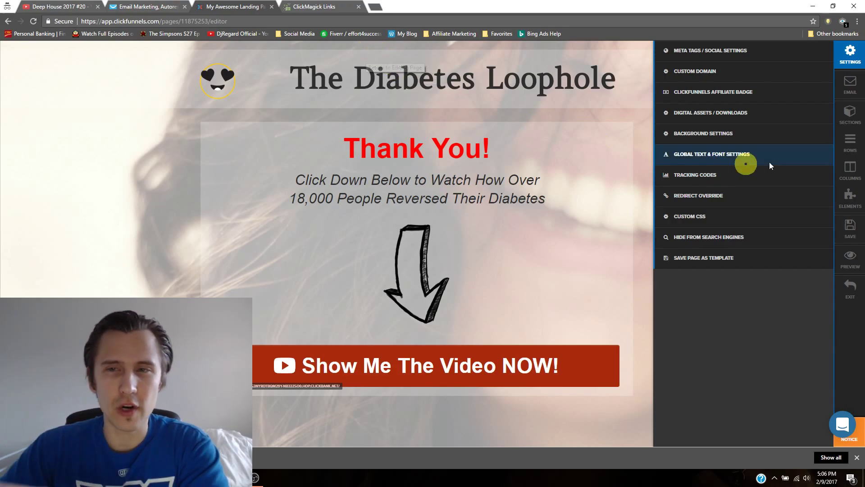
click(741, 177)
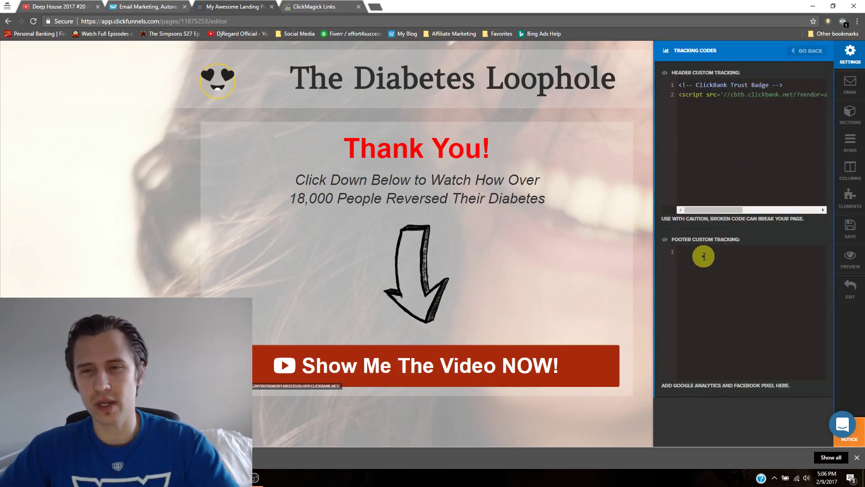
click(690, 251)
key(ctrl+v)
click(849, 228)
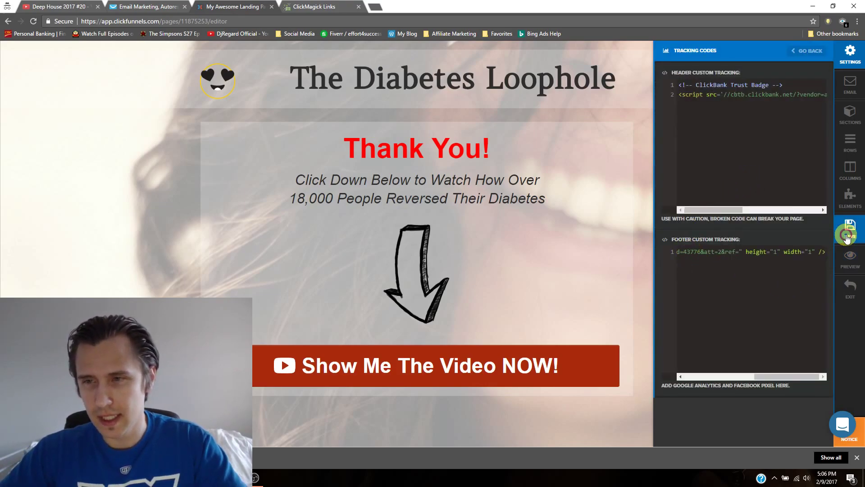
click(849, 293)
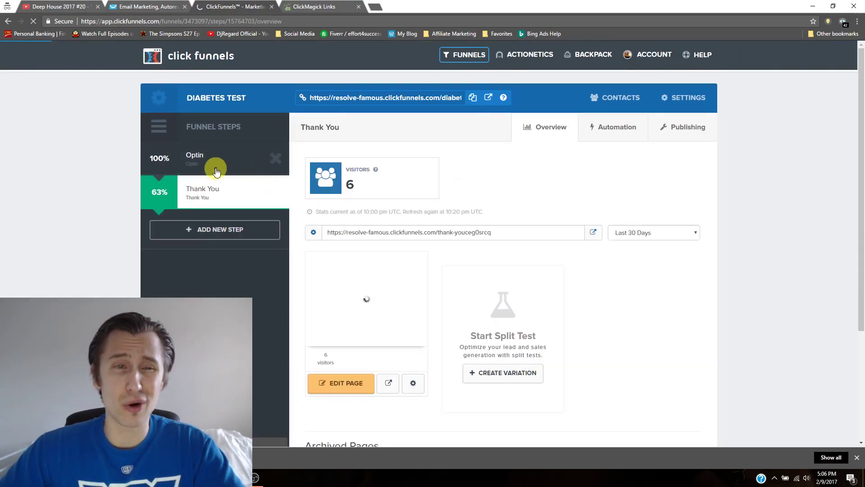
Add the same action pixel to Diabetes Funnel 2's Thank You page footer tracking code and save
mouse_move(470, 52)
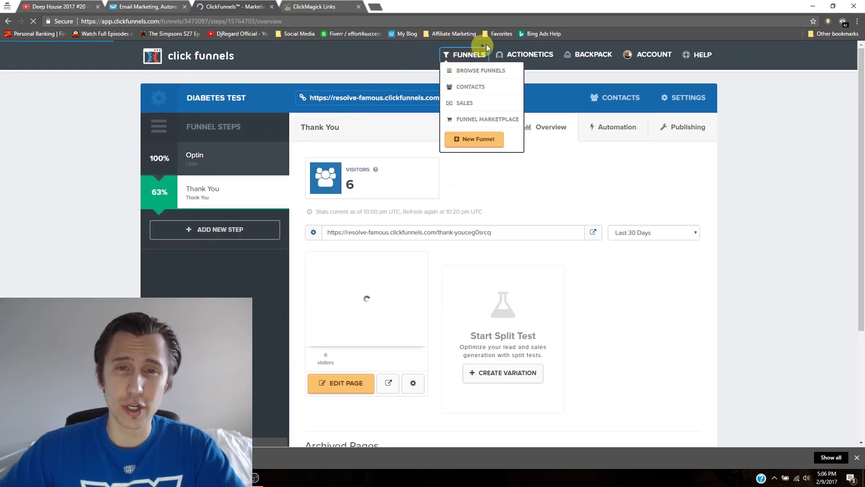
click(459, 73)
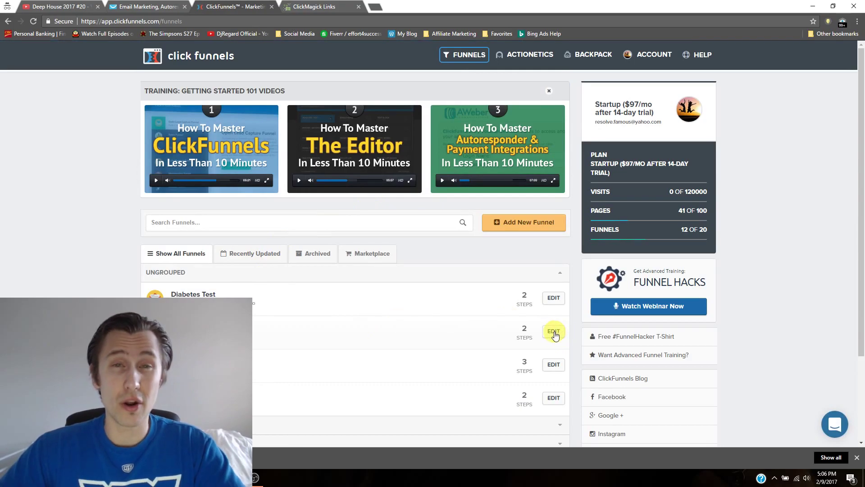
click(553, 331)
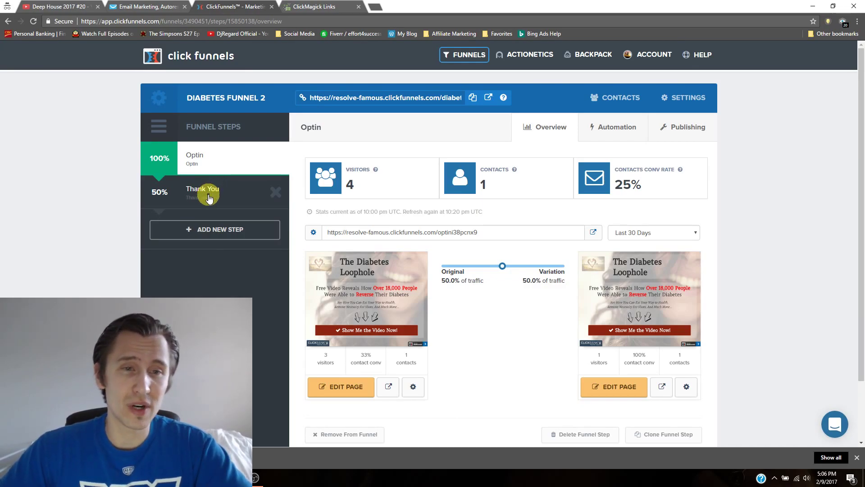
click(214, 197)
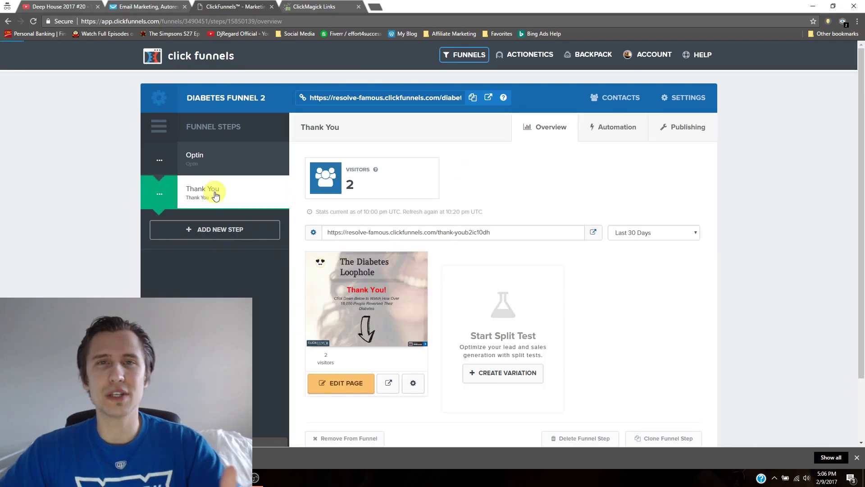
click(340, 387)
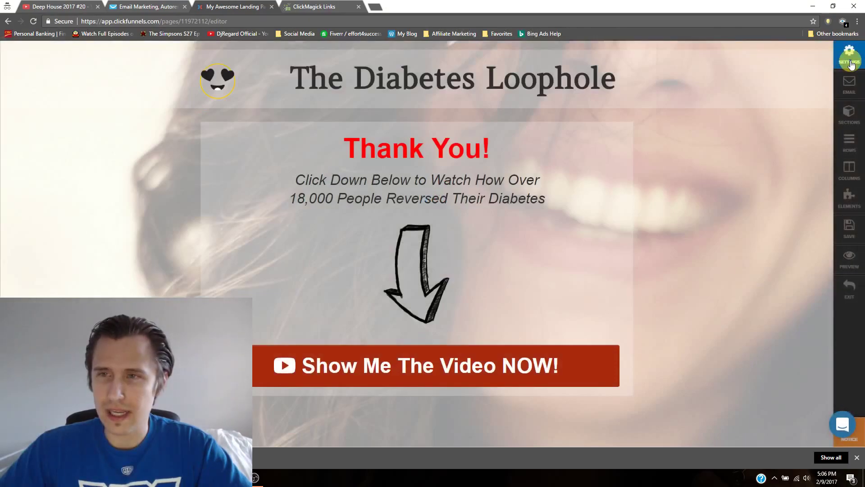
click(850, 56)
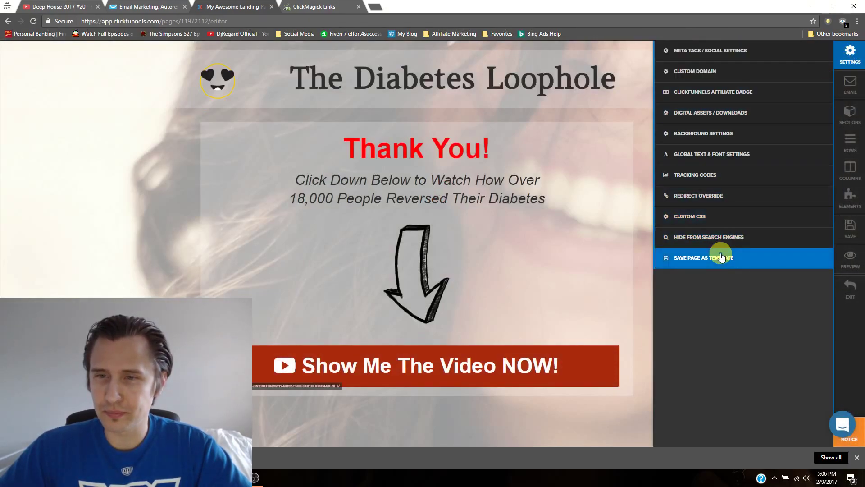
click(707, 175)
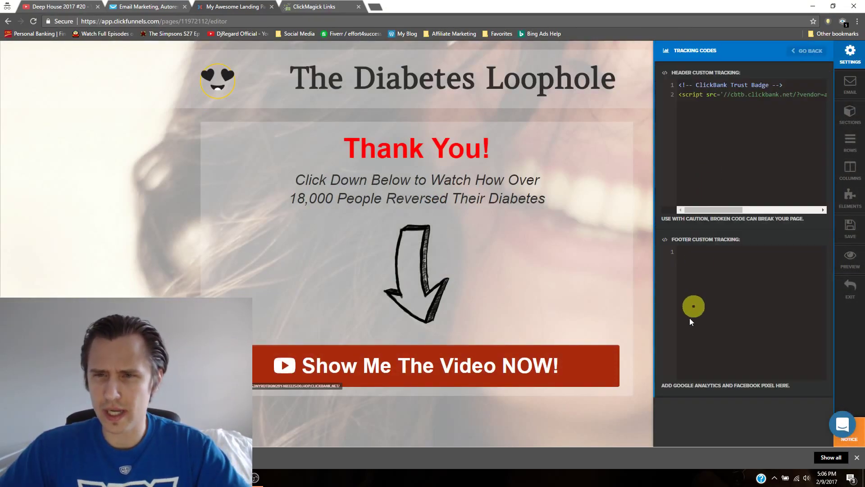
click(710, 280)
key(ctrl+v)
click(849, 226)
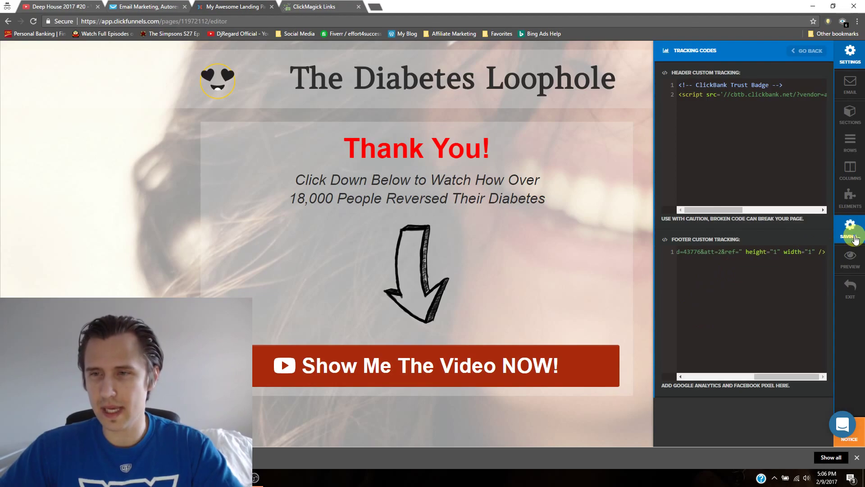
click(849, 293)
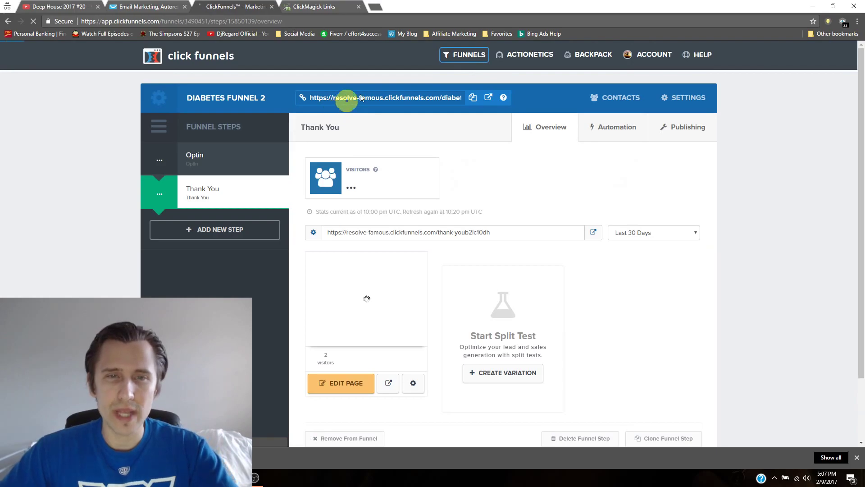
Return to the funnels list, then go back to the ClickMagick tracking links page
mouse_move(463, 54)
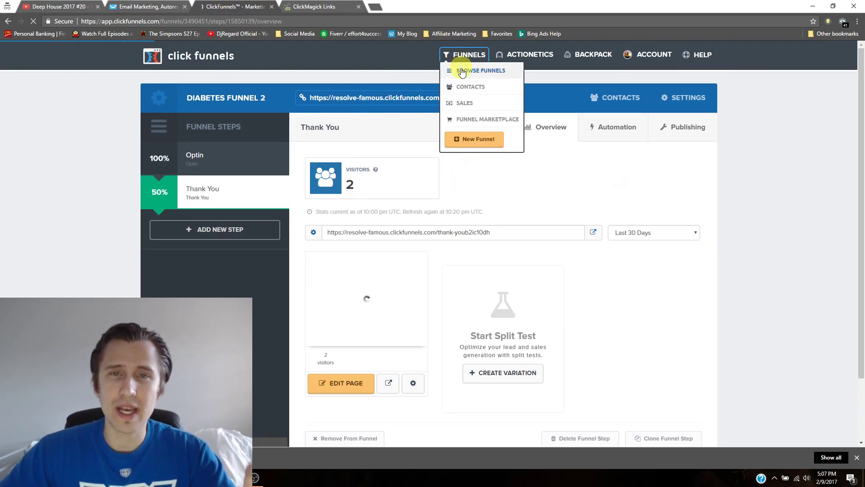
click(462, 72)
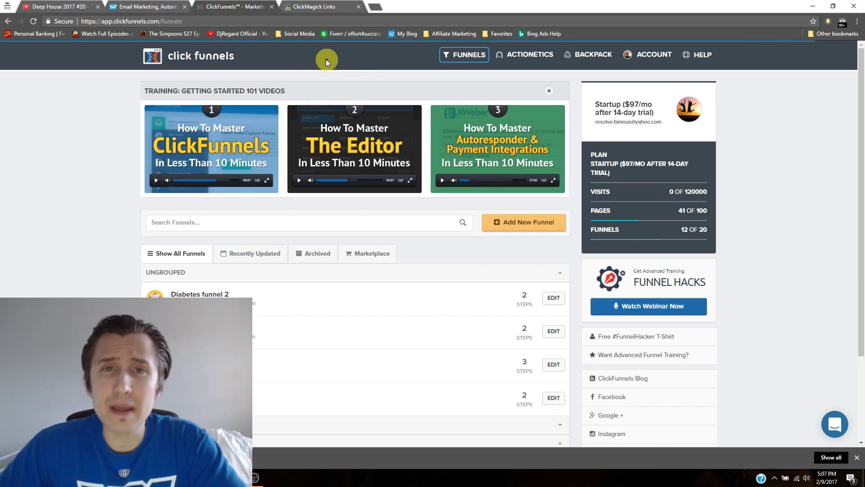
click(318, 7)
scroll(294, 163, up, 4)
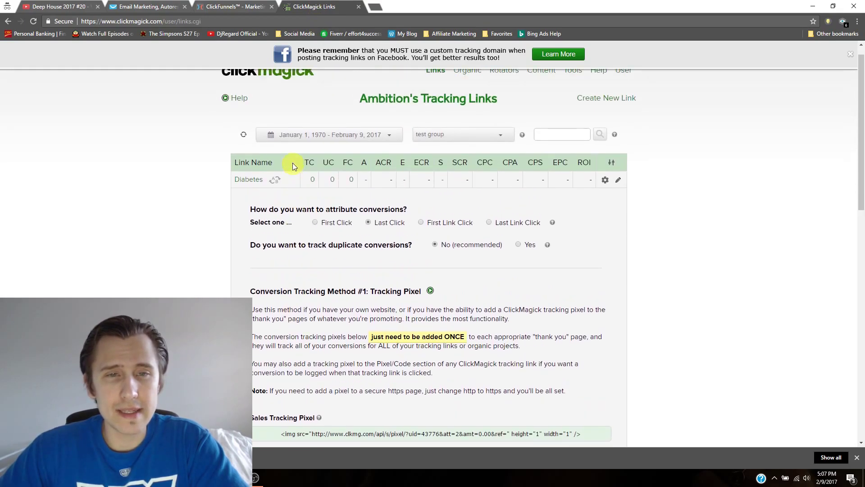
click(249, 197)
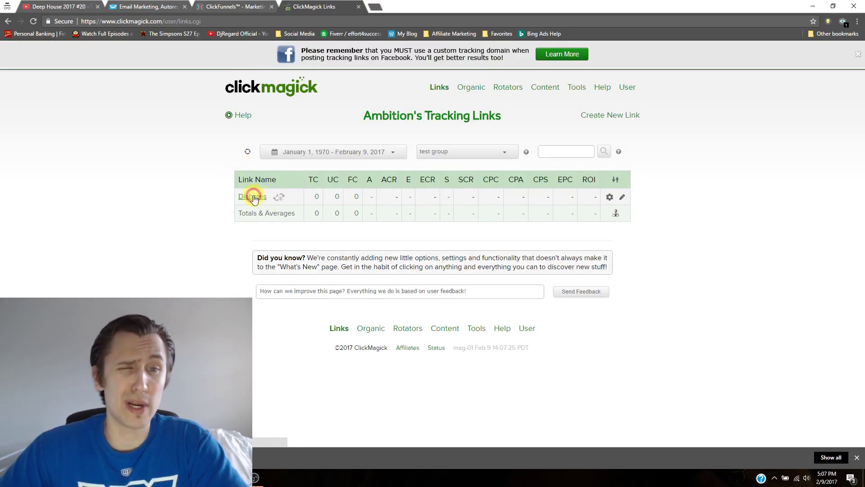
click(253, 197)
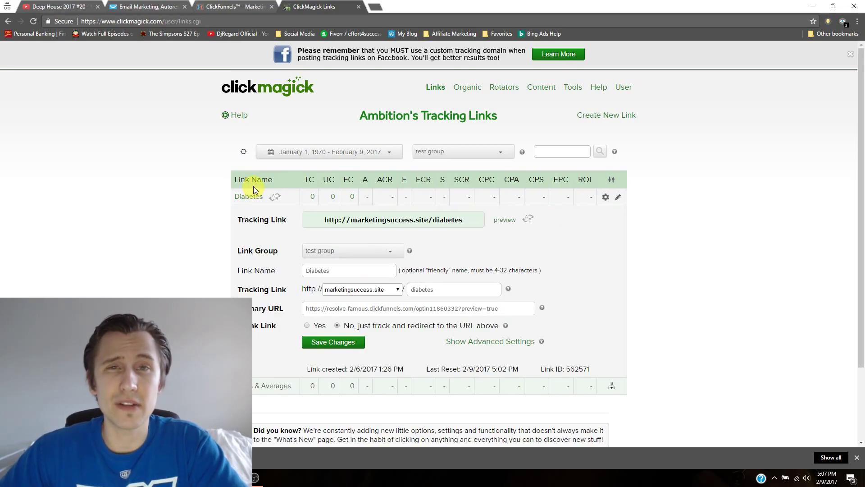
click(351, 217)
key(ctrl+c)
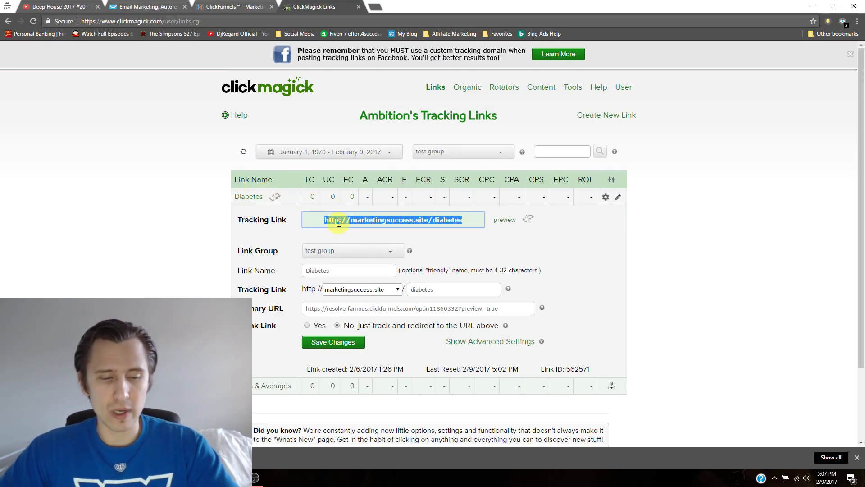
right_click(144, 478)
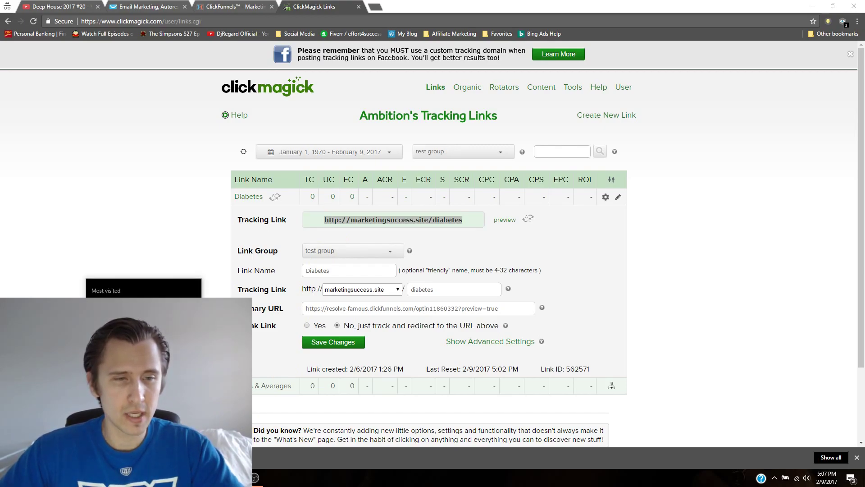
click(135, 392)
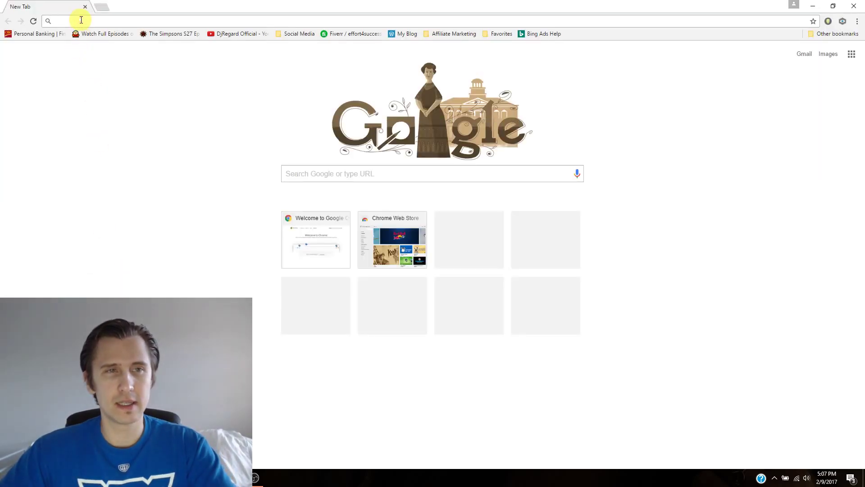
Load the Diabetes tracking link and submit the opt-in form with a test name and e-mail
key(ctrl+v)
key(Return)
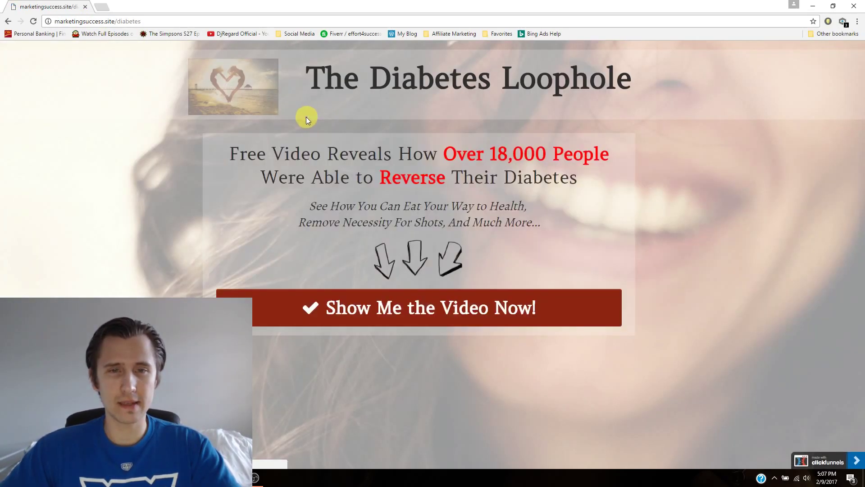
click(341, 307)
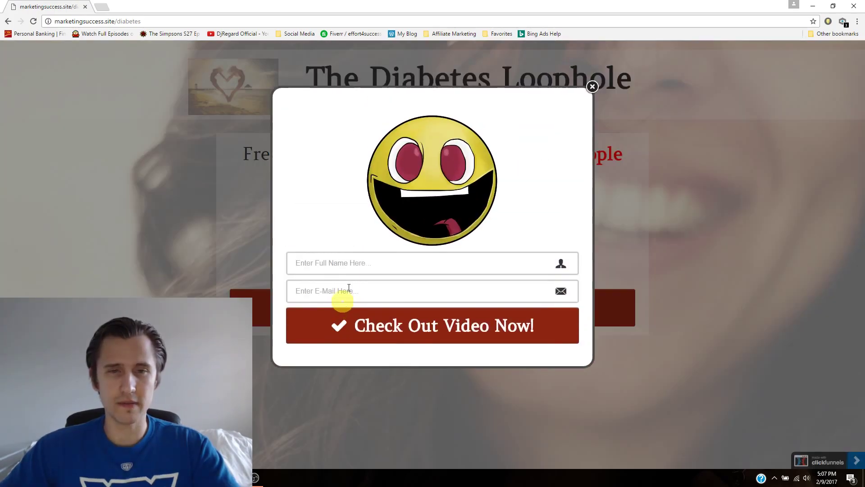
click(357, 265)
text(asdf)
key(Tab)
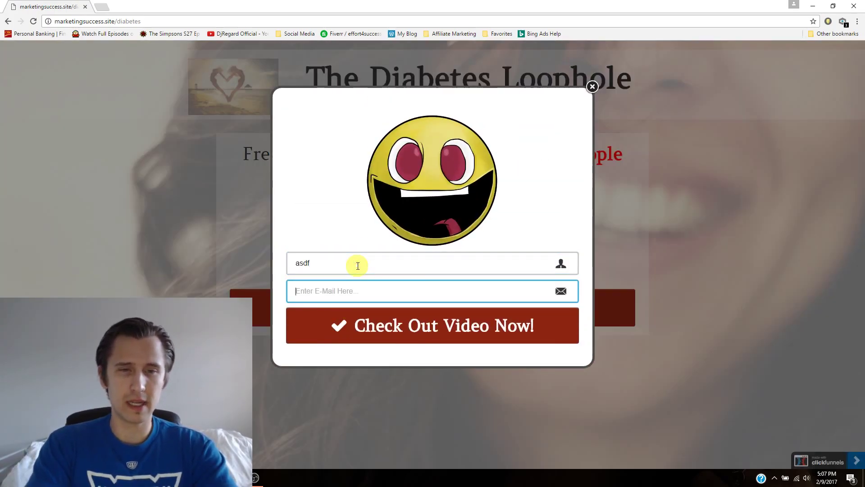
text(asdf)
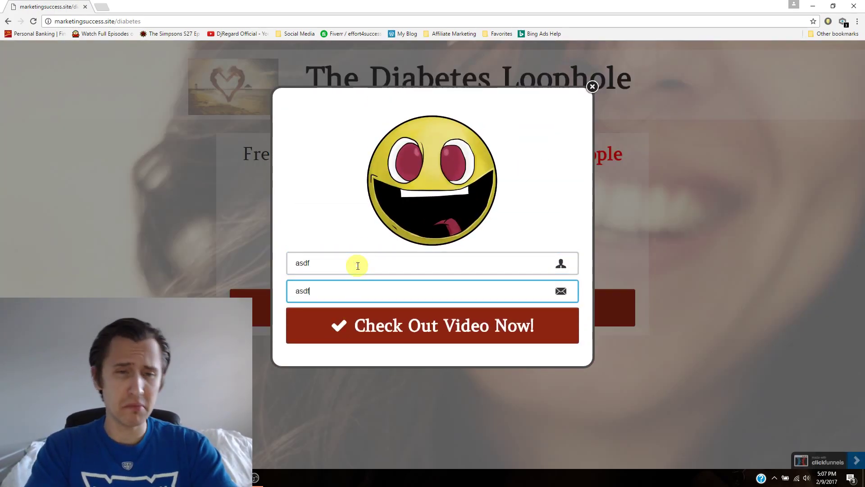
text(@gmail.com)
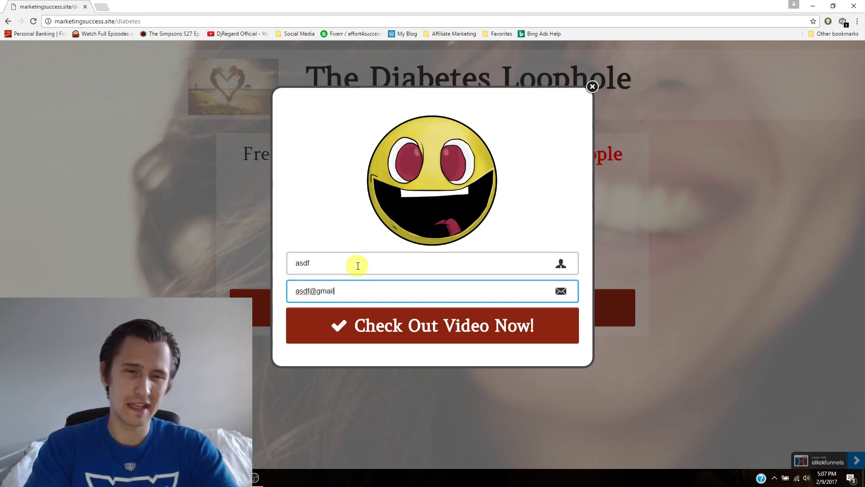
click(380, 322)
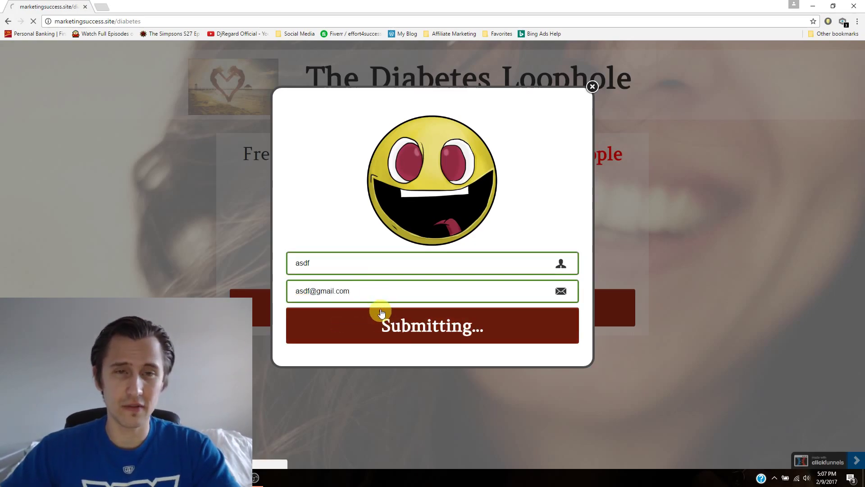
Continue from the thank-you page to the video, then go back and leave the site
click(356, 359)
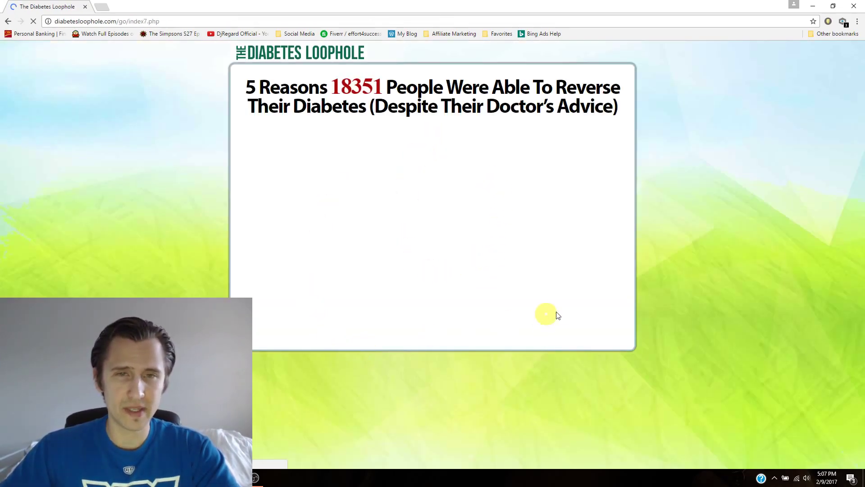
click(8, 21)
click(471, 73)
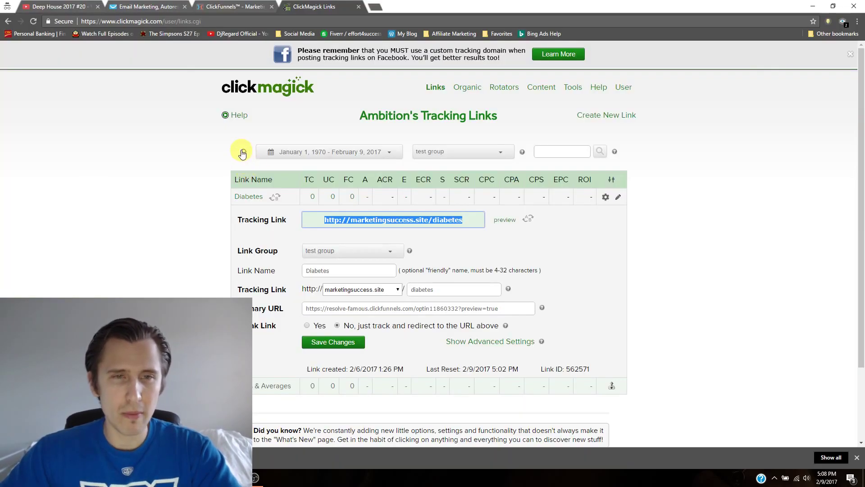
Refresh the link stats and highlight the Diabetes row's 1 click, 1 action and 100.0% ACR
click(242, 151)
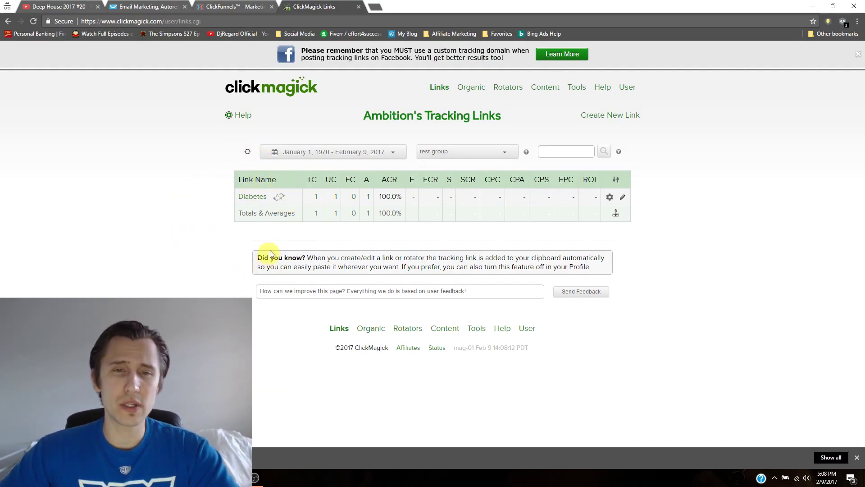
drag(377, 196, 402, 198)
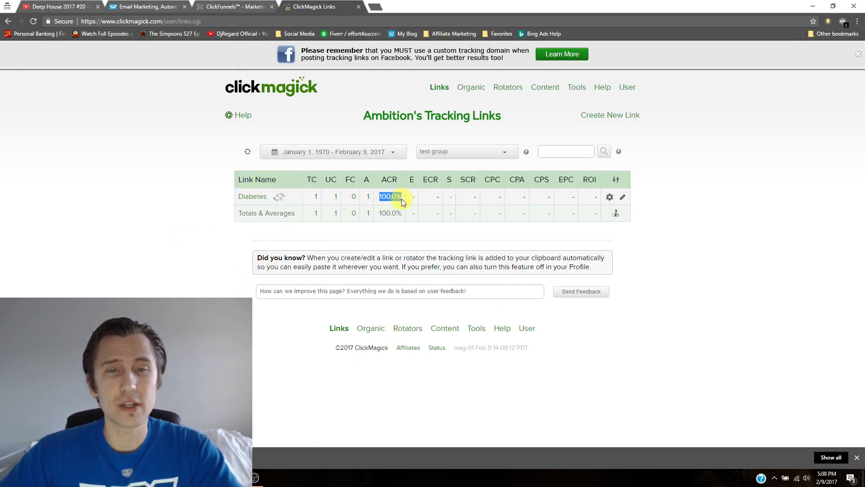
click(397, 199)
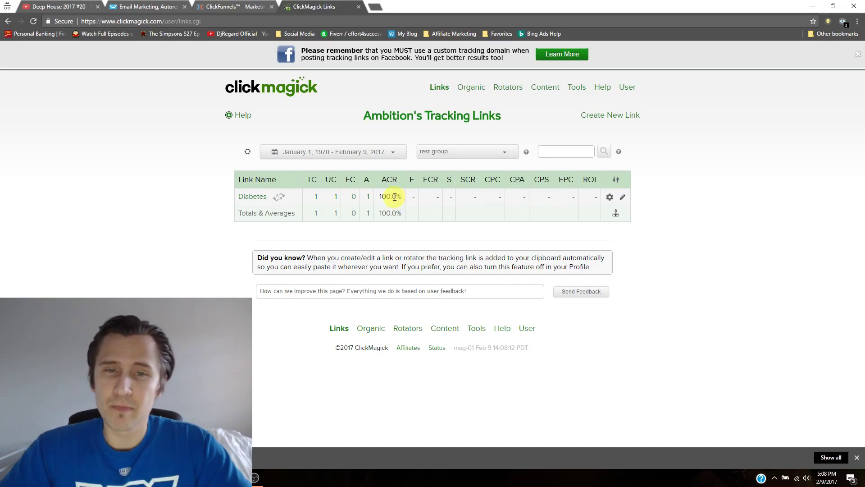
drag(402, 199, 379, 197)
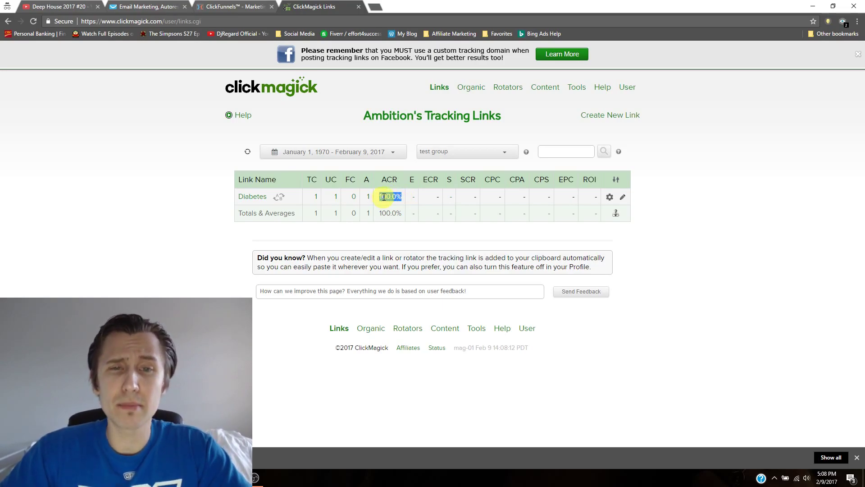
click(342, 228)
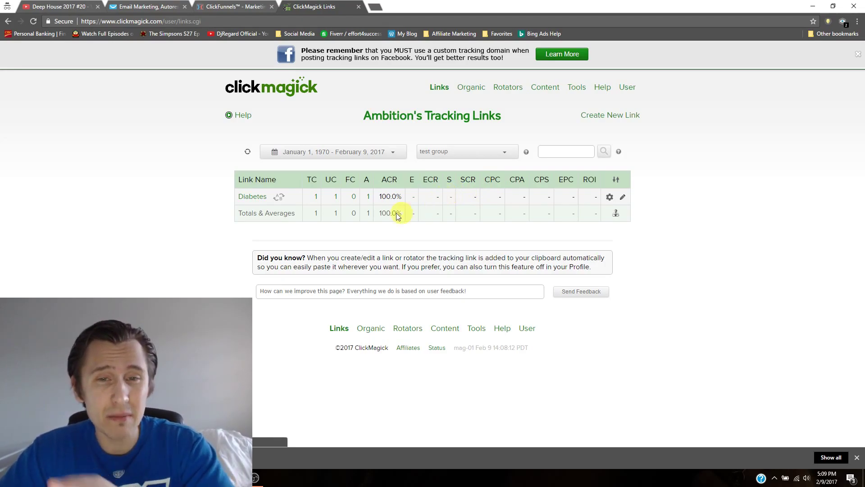
click(314, 197)
drag(314, 197, 600, 197)
click(469, 201)
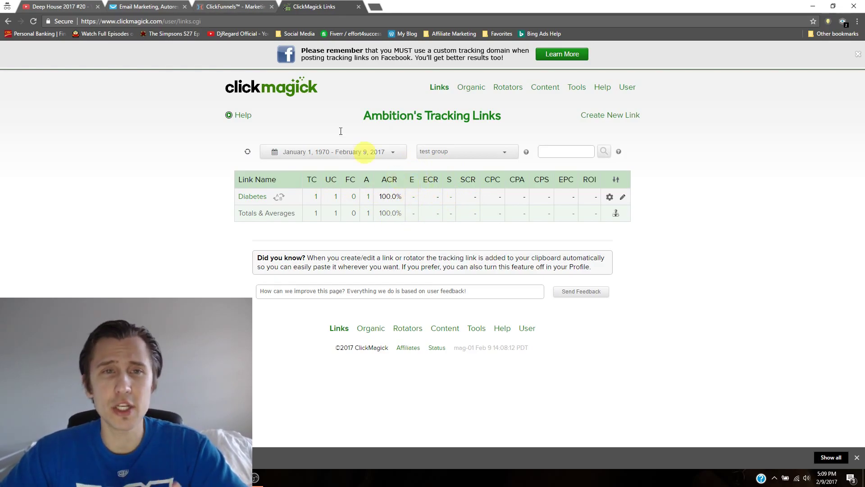
Reopen the Diabetes link's conversion pixel codes and select the Engagement Tracking Pixel code
click(241, 8)
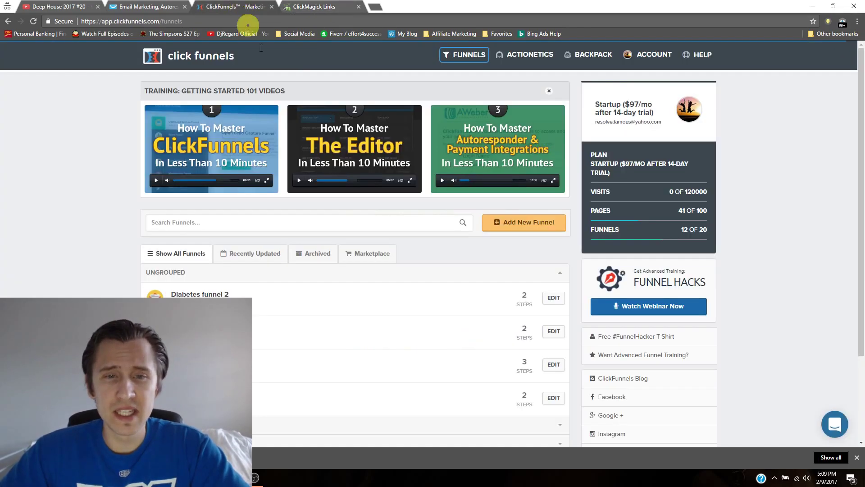
click(318, 6)
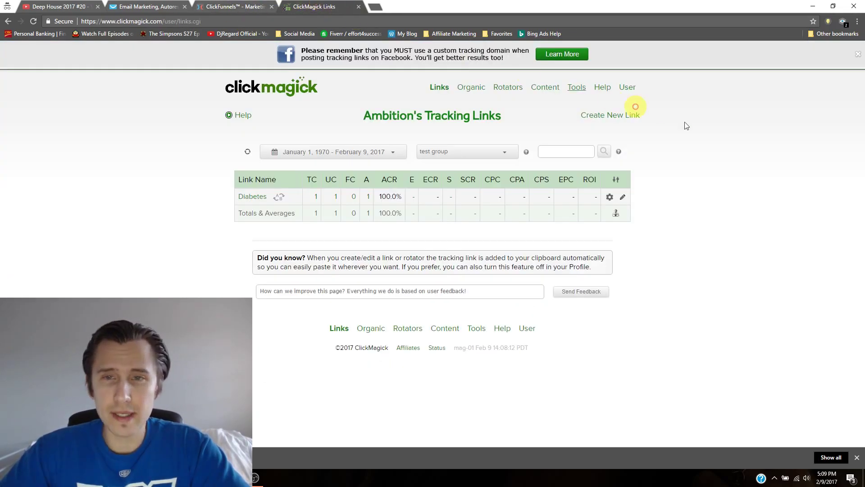
click(610, 197)
click(638, 216)
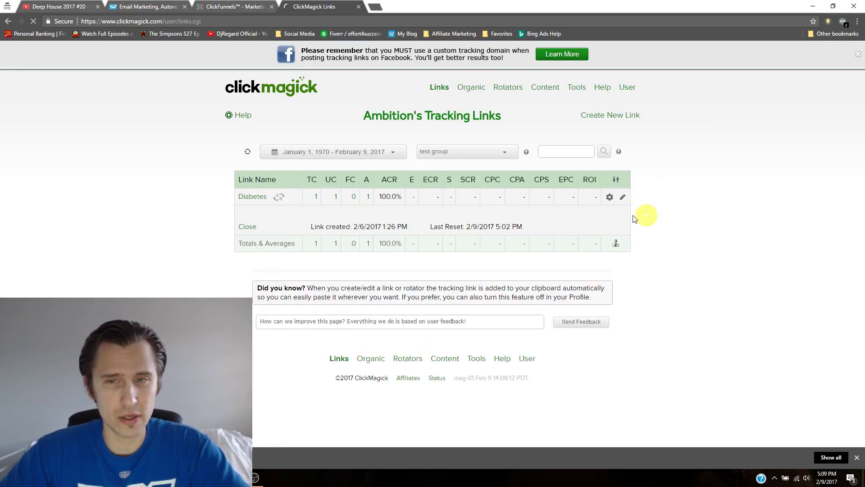
scroll(391, 304, down, 4)
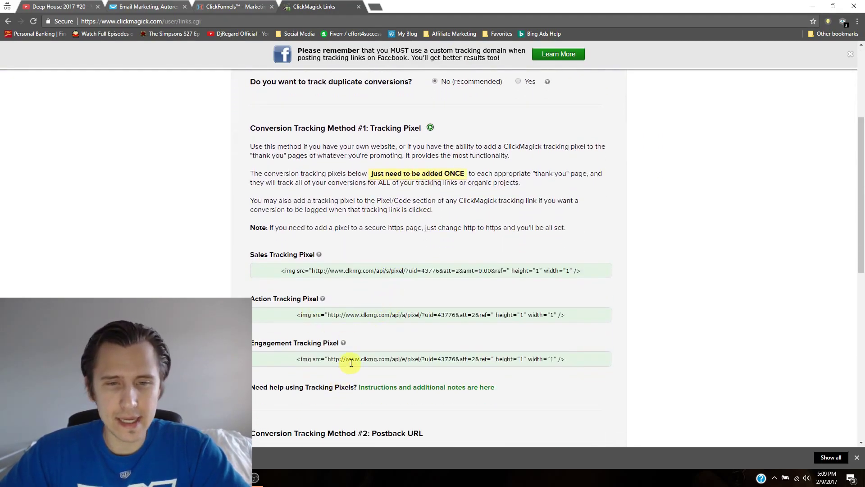
click(350, 359)
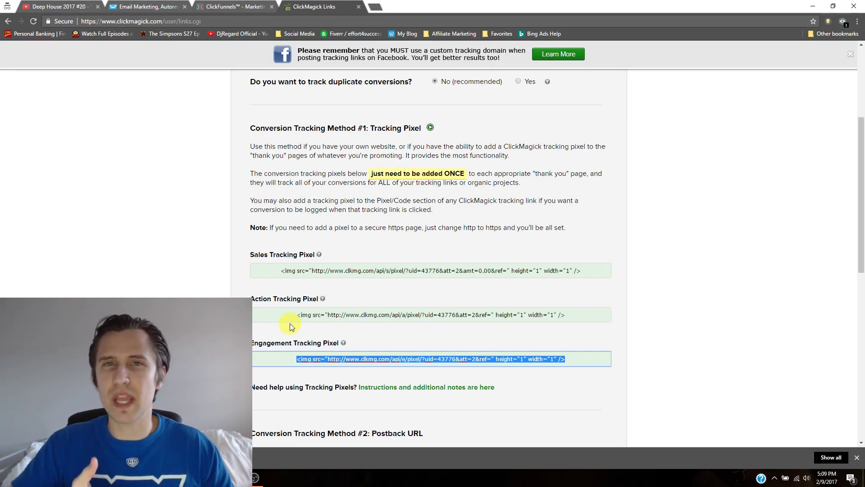
Open the Diabetes link's settings showing its tracking link and ClickFunnels primary URL
scroll(373, 248, up, 1)
scroll(373, 248, up, 3)
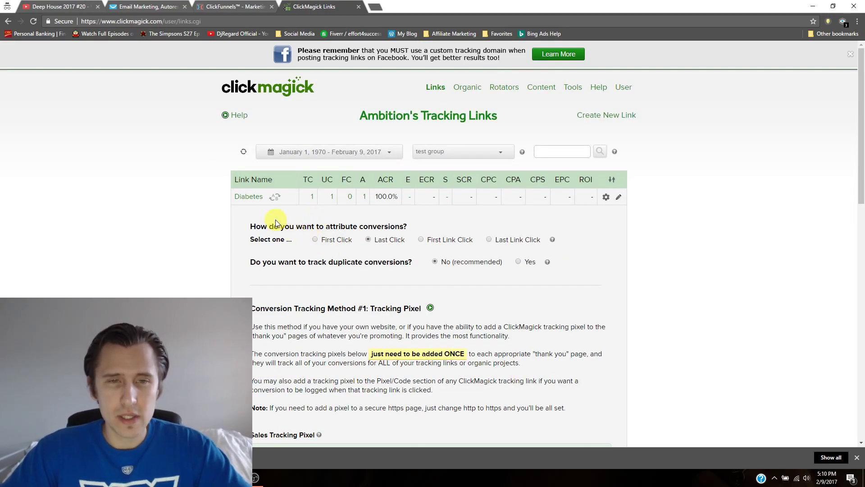
click(254, 199)
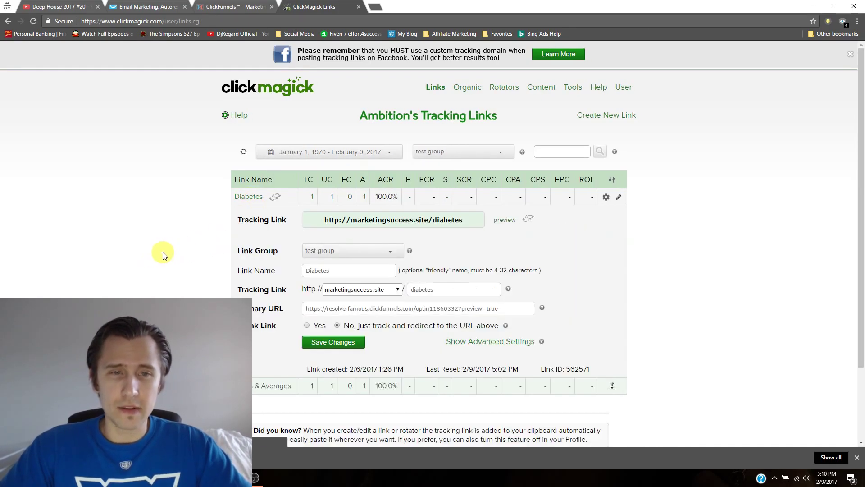